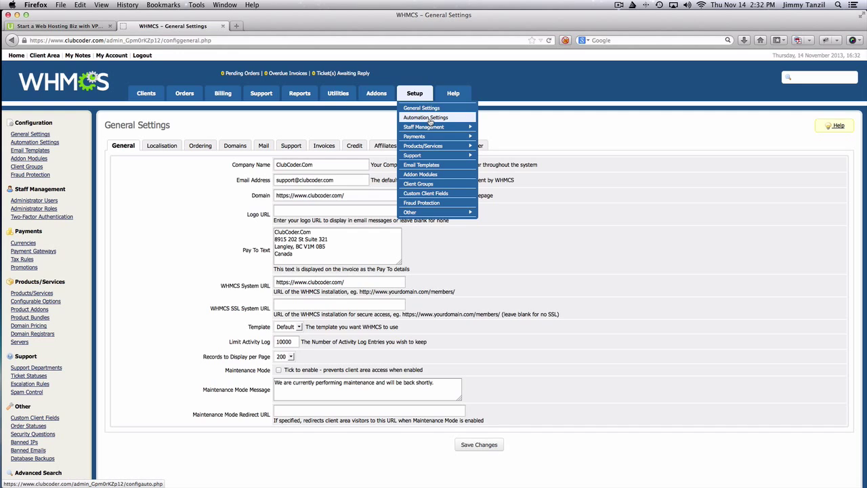
Go to Setup > Automation Settings to view the cron commands and module functions.
left_click(428, 120)
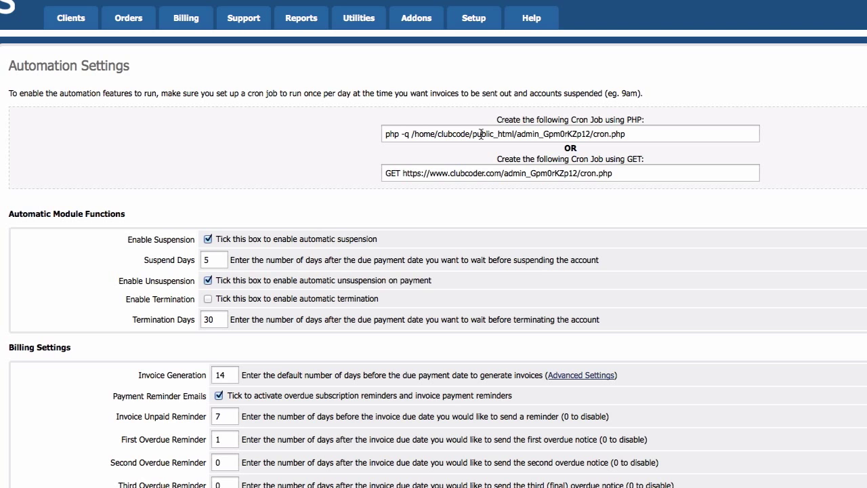
scroll(499, 147, "down", 2)
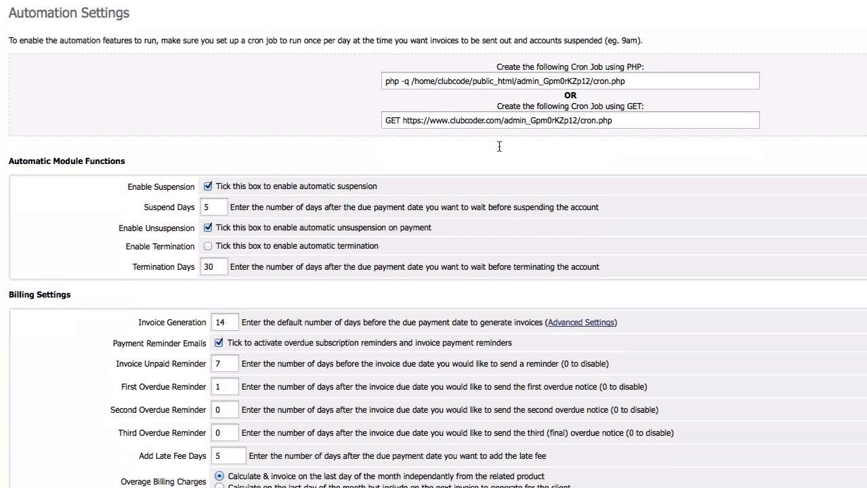
scroll(500, 146, "down", 2)
scroll(499, 147, "down", 2)
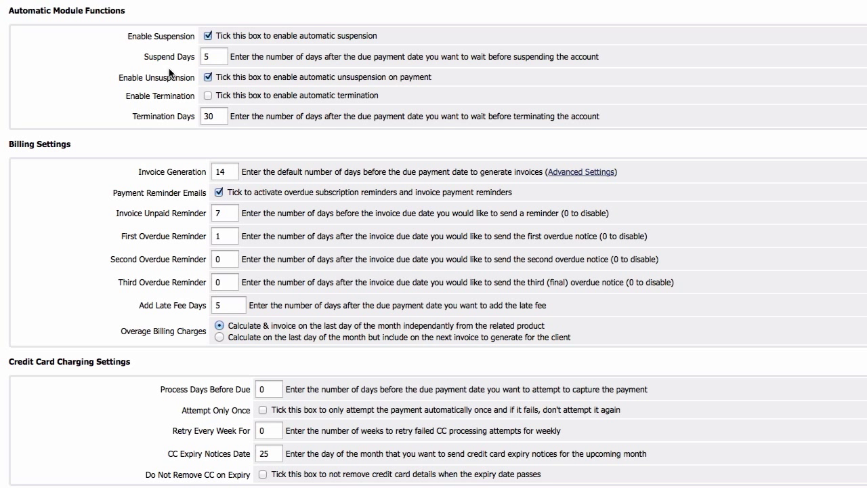
Set Suspend Days under Automatic Module Functions to 14 instead of 5.
double_click(208, 57)
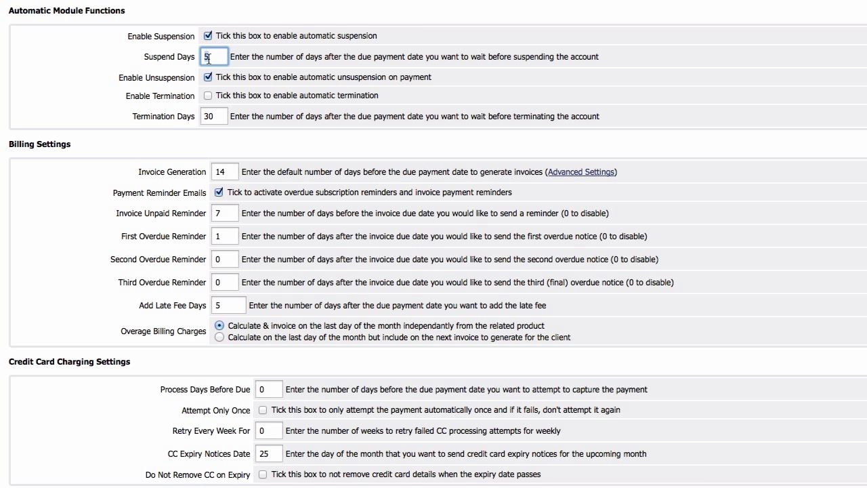
type("14")
left_click(499, 53)
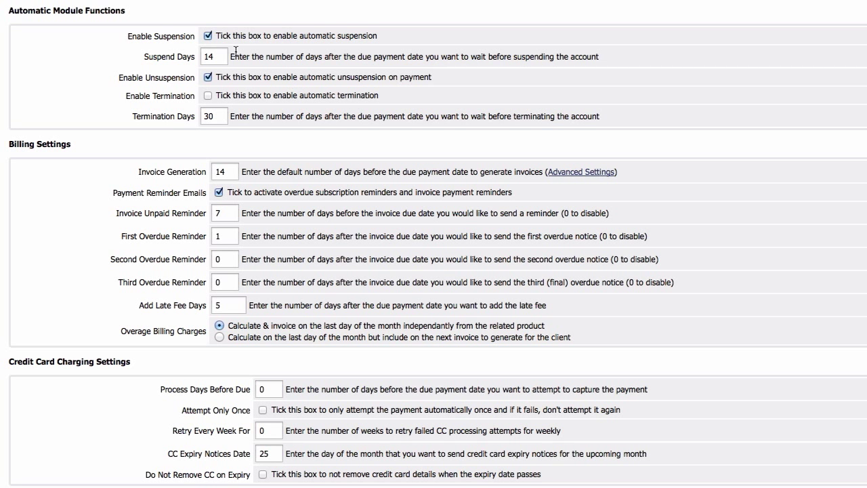
scroll(207, 63, "down", 1)
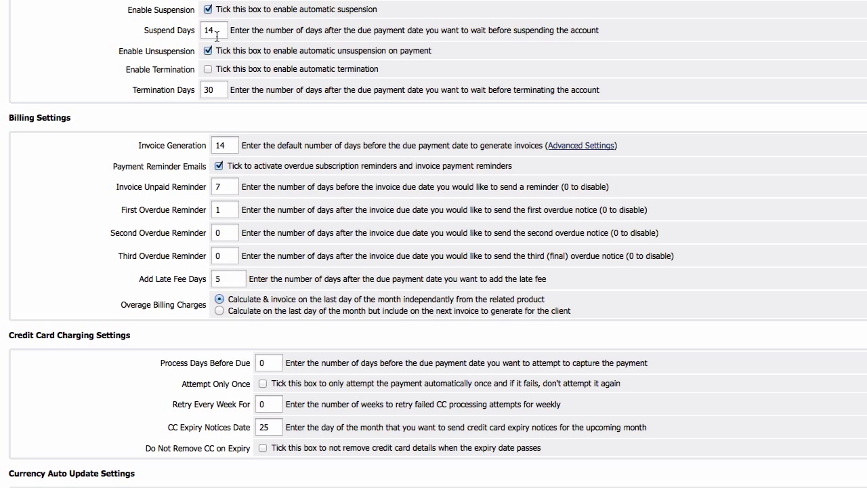
scroll(216, 35, "down", 1)
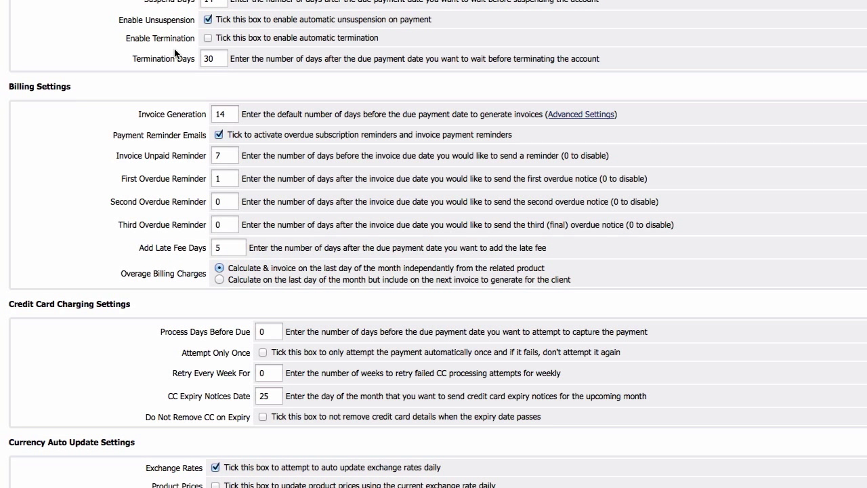
Enable automatic termination with accounts terminated 60 days after the due date.
left_click(207, 38)
left_click(208, 58)
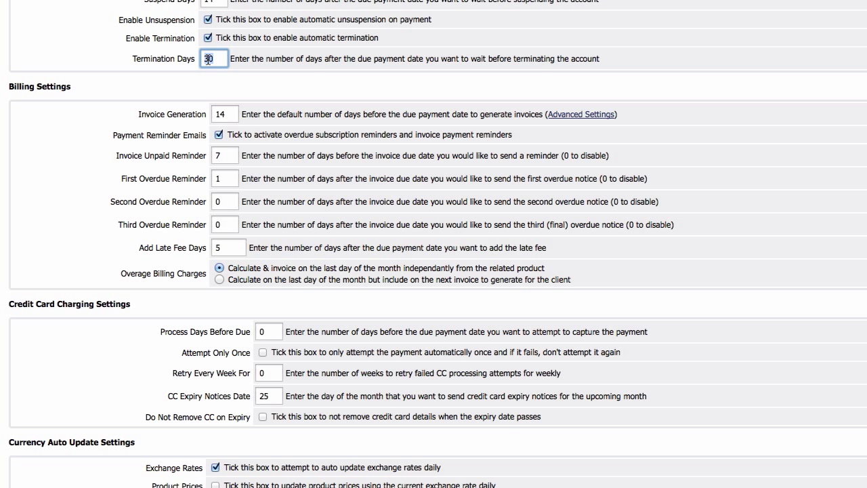
double_click(209, 58)
type("60")
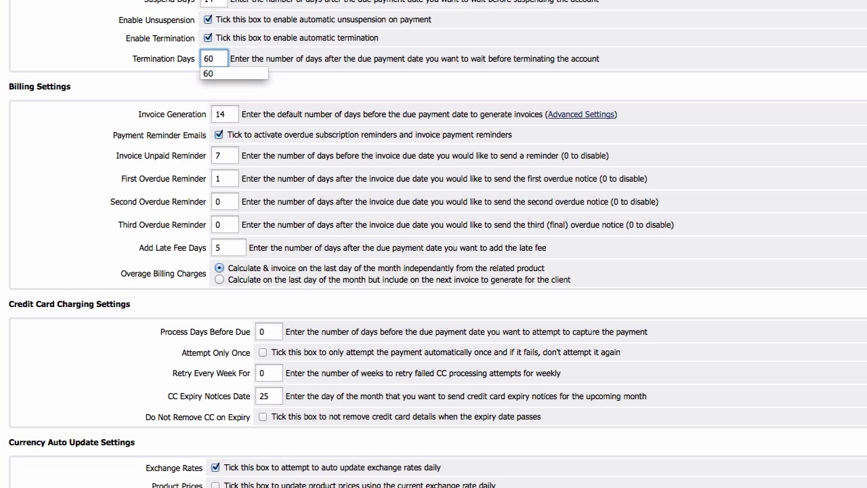
left_click(328, 65)
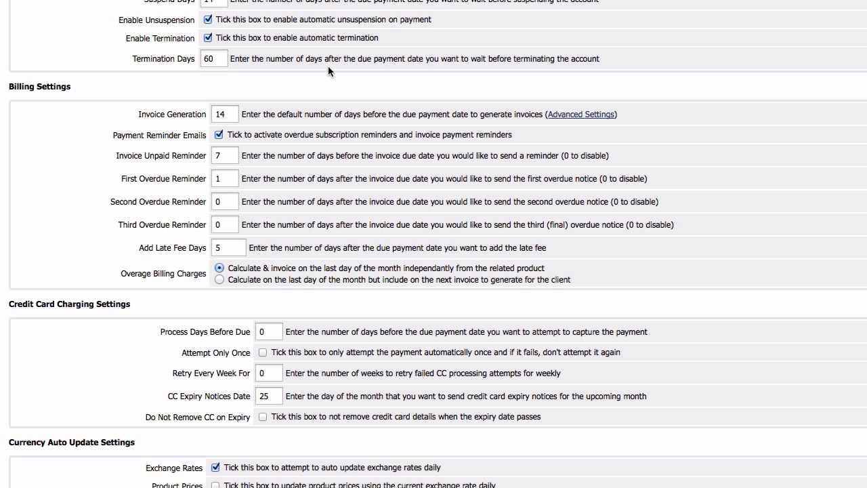
scroll(328, 66, "down", 3)
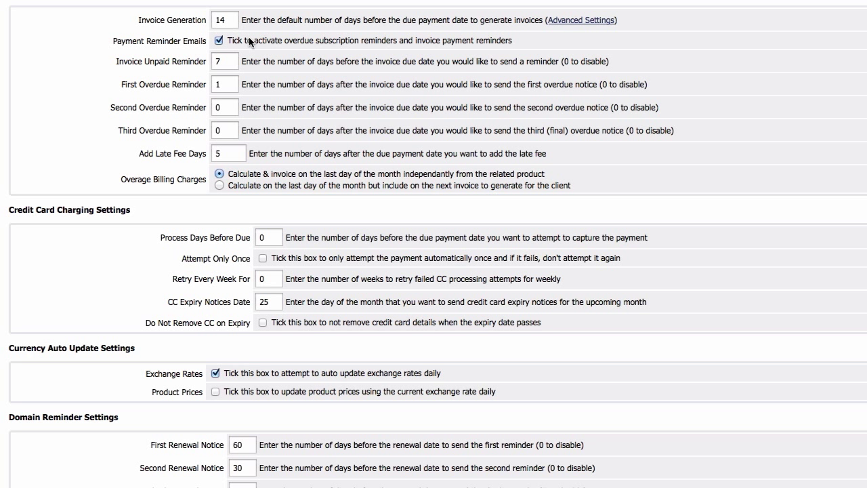
scroll(232, 12, "down", 1)
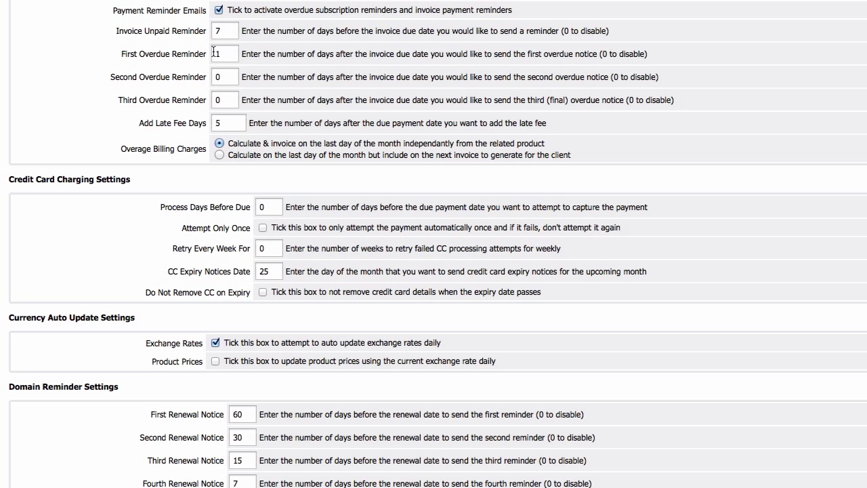
Set the second overdue reminder to 7 days and the third to 14 days.
left_click(223, 32)
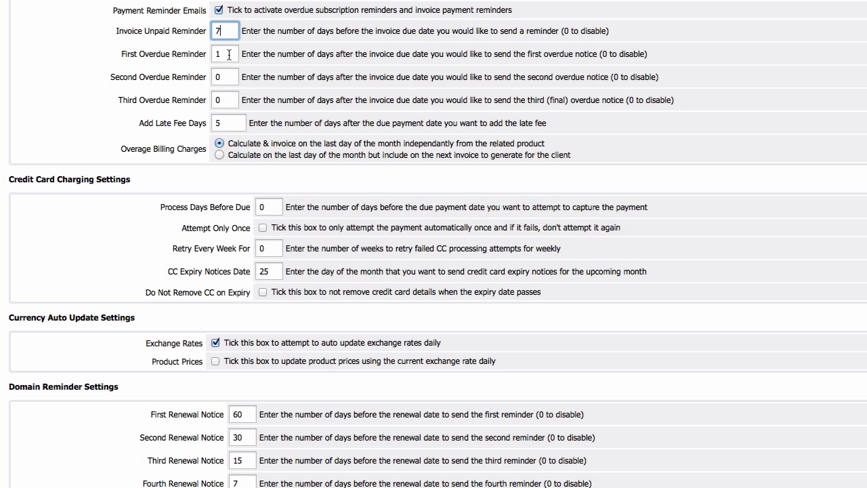
left_click(229, 54)
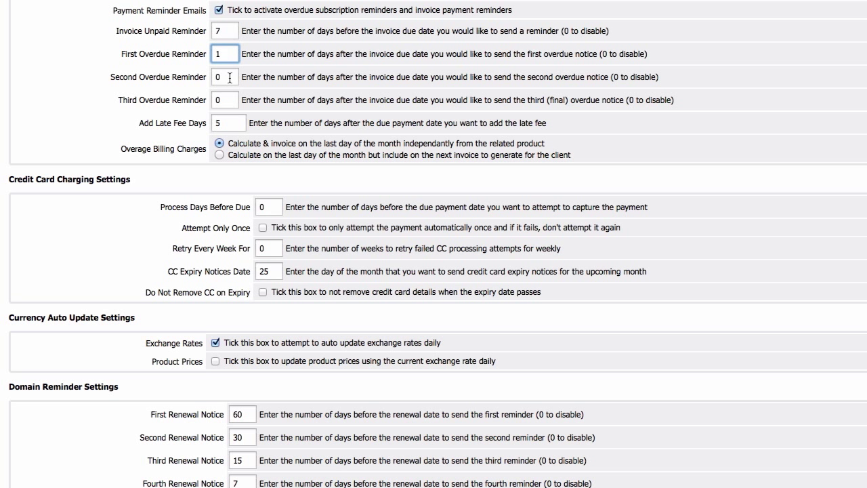
left_click(226, 76)
key("BackSpace")
type("7")
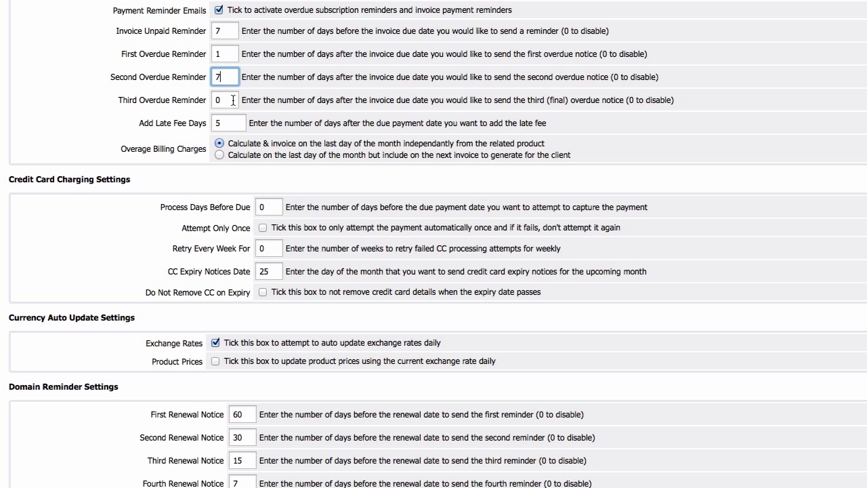
double_click(232, 100)
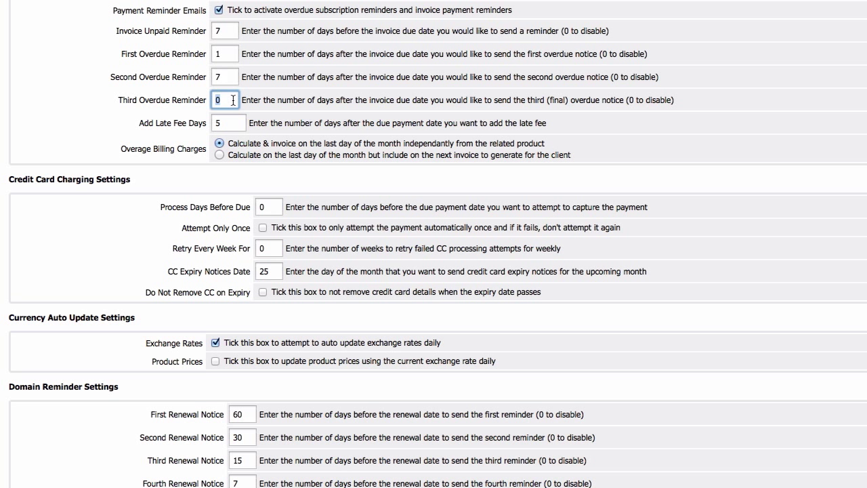
type("14")
Set Add Late Fee Days to 0 so late fees are no longer added.
left_click(238, 123)
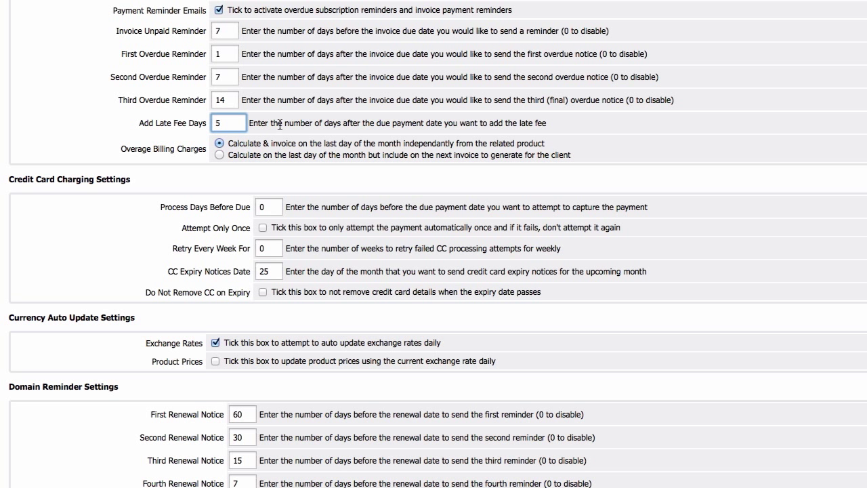
scroll(280, 125, "down", 1)
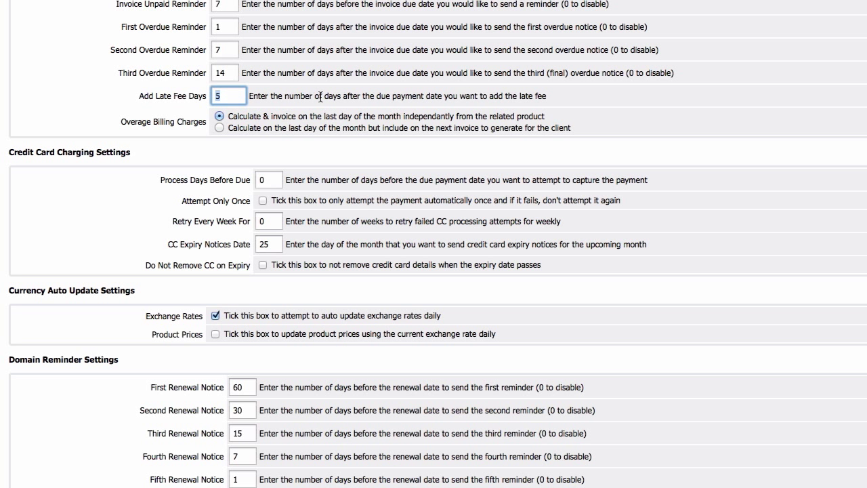
type("0")
left_click(184, 149)
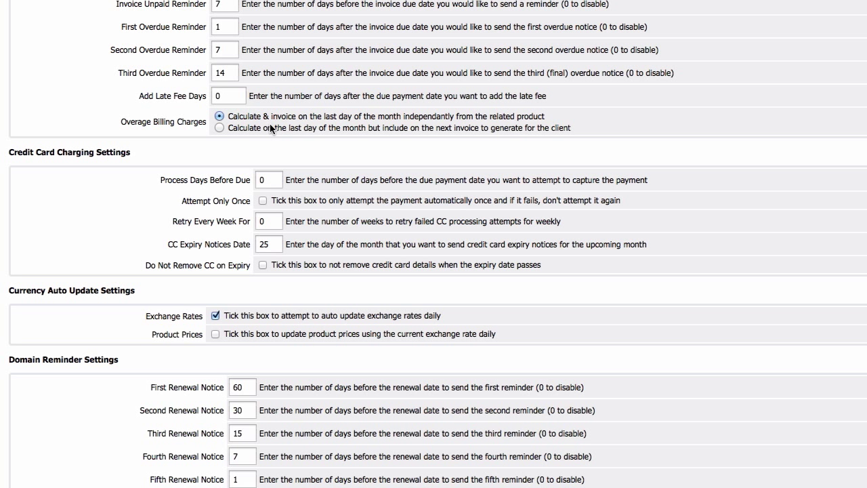
scroll(288, 133, "down", 1)
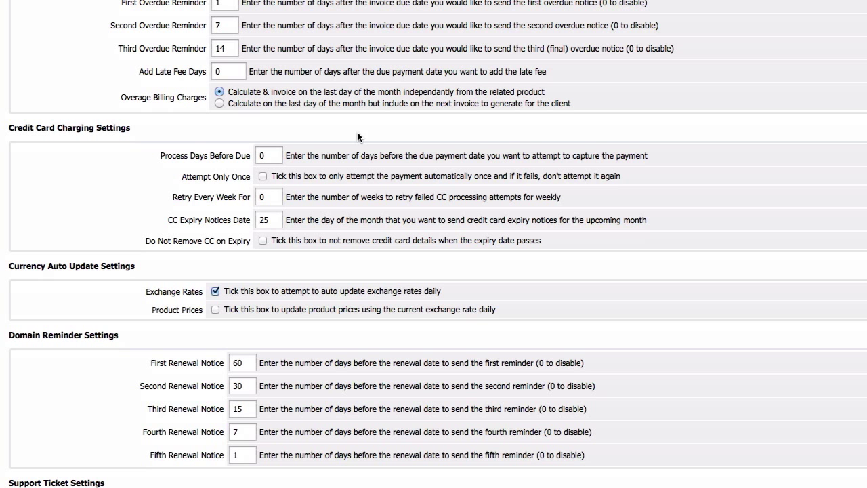
scroll(366, 136, "down", 1)
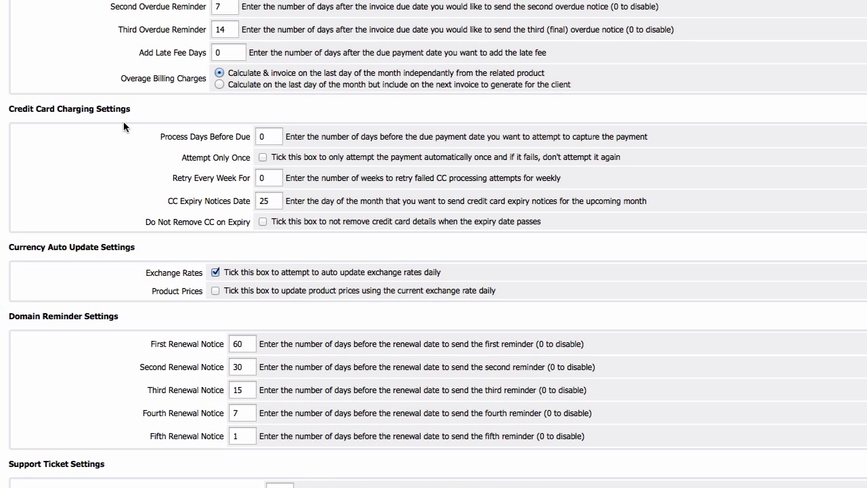
scroll(183, 131, "down", 2)
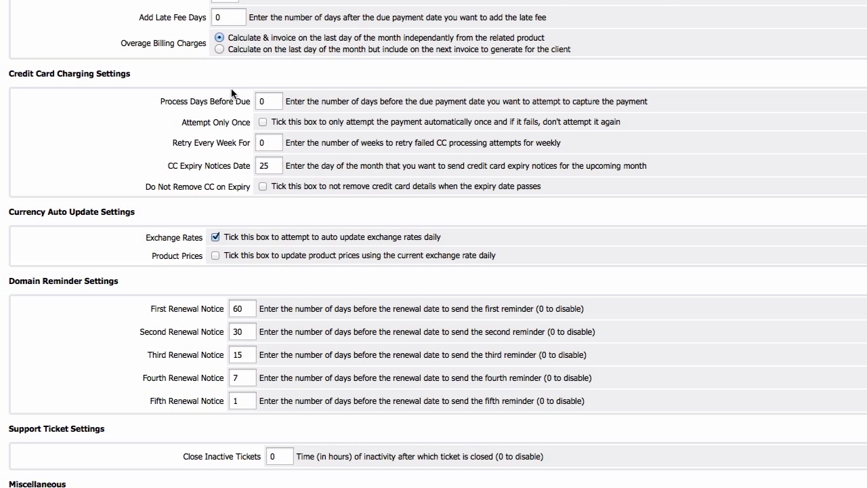
scroll(232, 91, "down", 1)
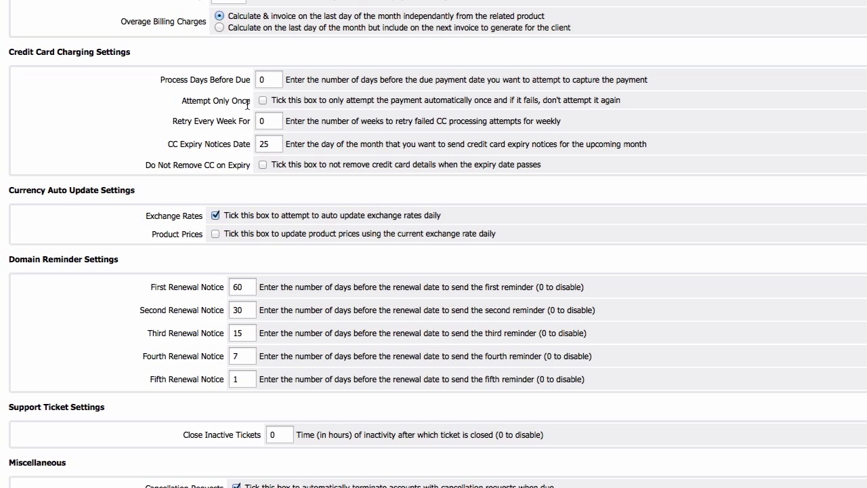
scroll(263, 101, "down", 1)
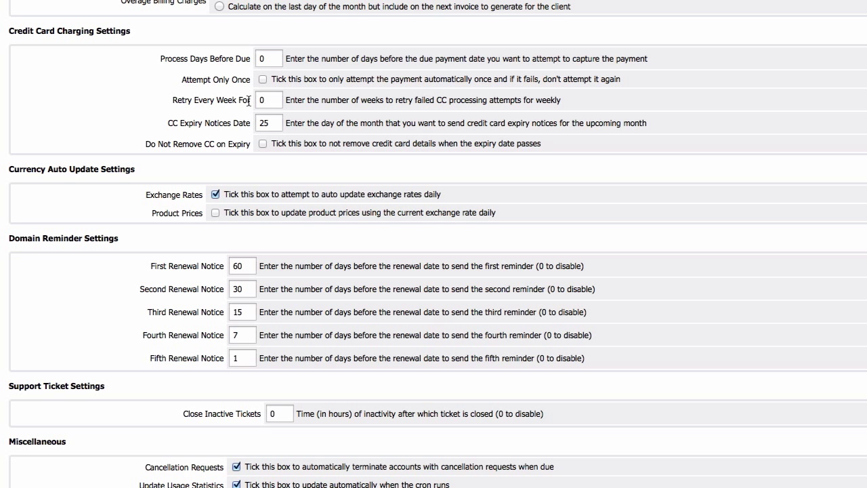
Set failed credit card charges to retry every week for 3 weeks.
double_click(268, 99)
type("3")
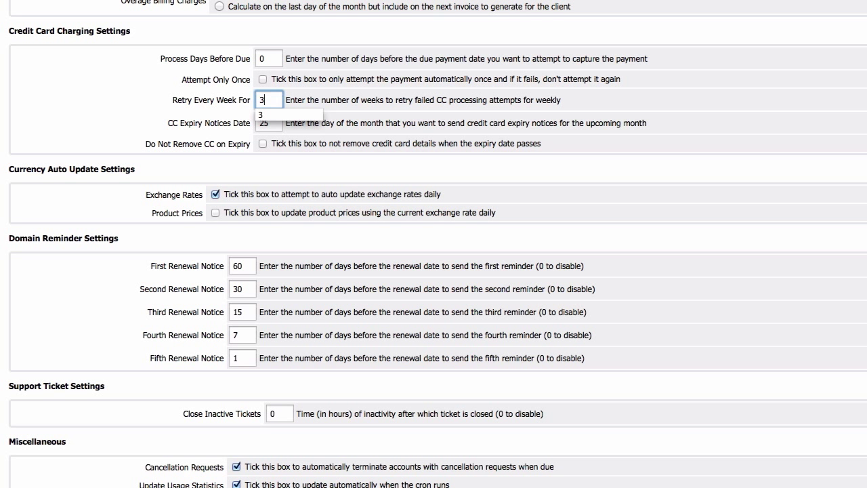
left_click(340, 103)
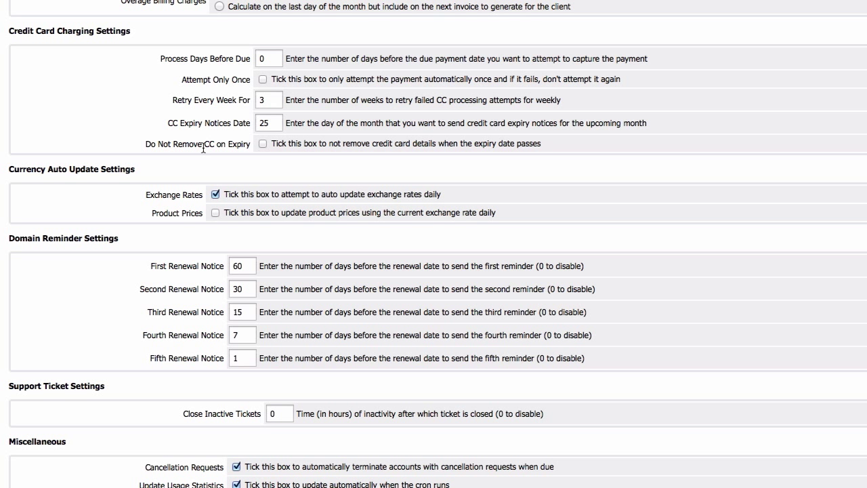
right_click(244, 160)
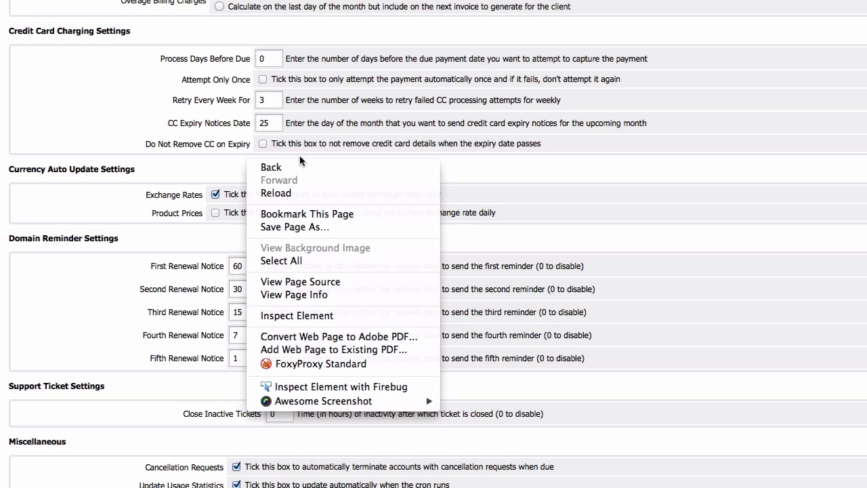
left_click(226, 157)
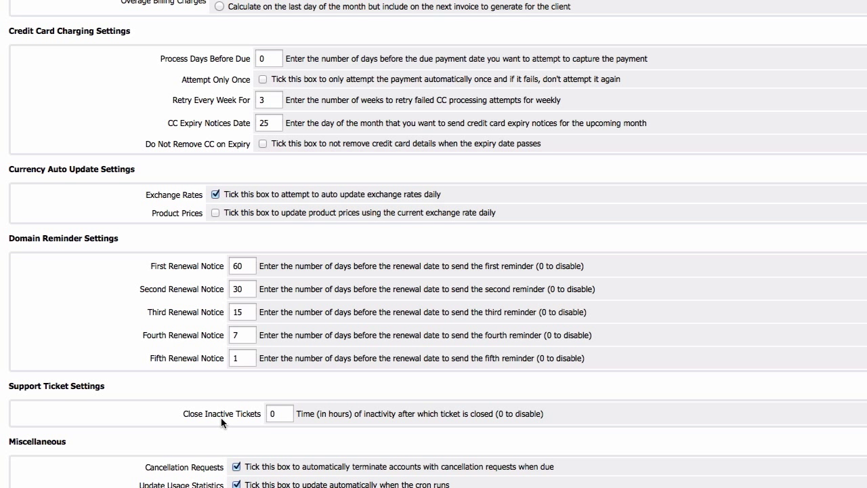
Set Close Inactive Tickets to 120 hours.
left_click(280, 415)
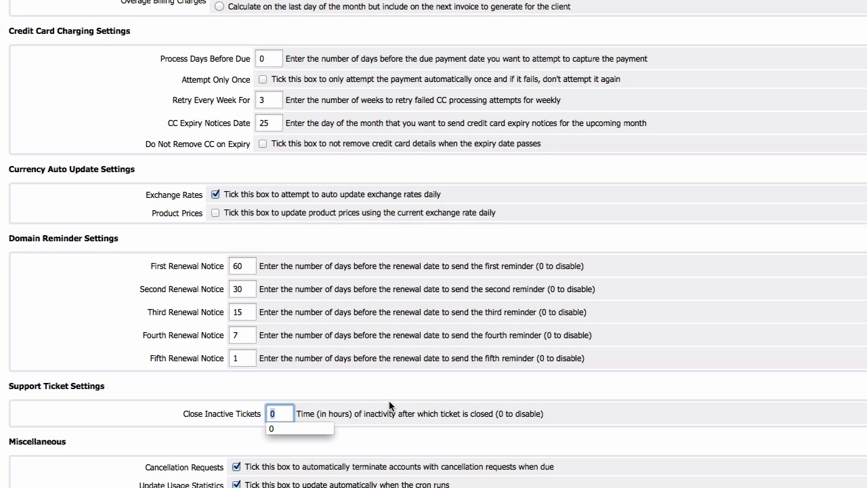
type("12")
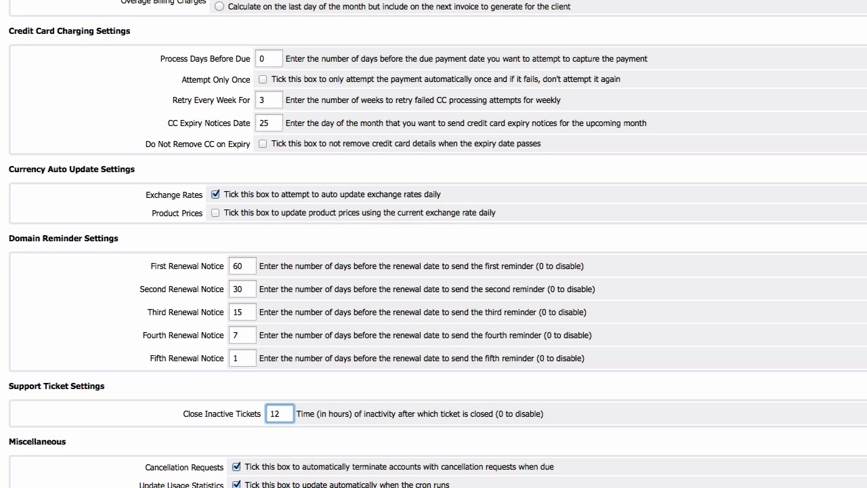
type("0")
left_click(438, 405)
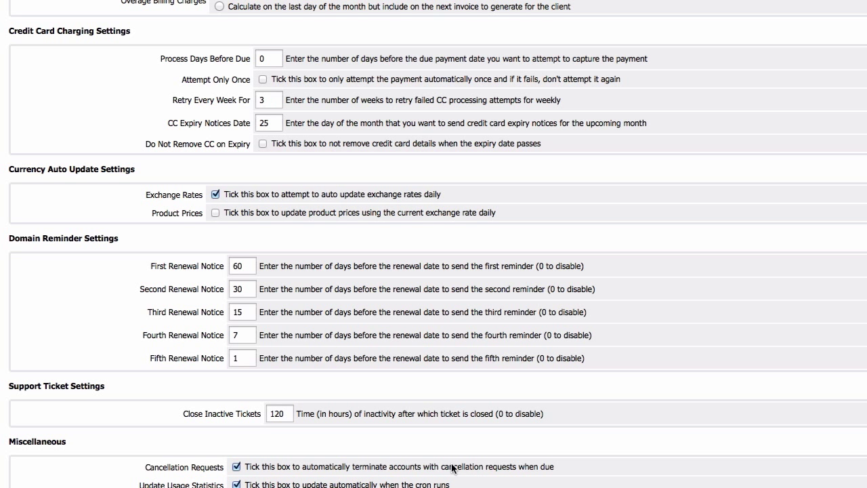
scroll(453, 468, "down", 2)
scroll(473, 331, "down", 3)
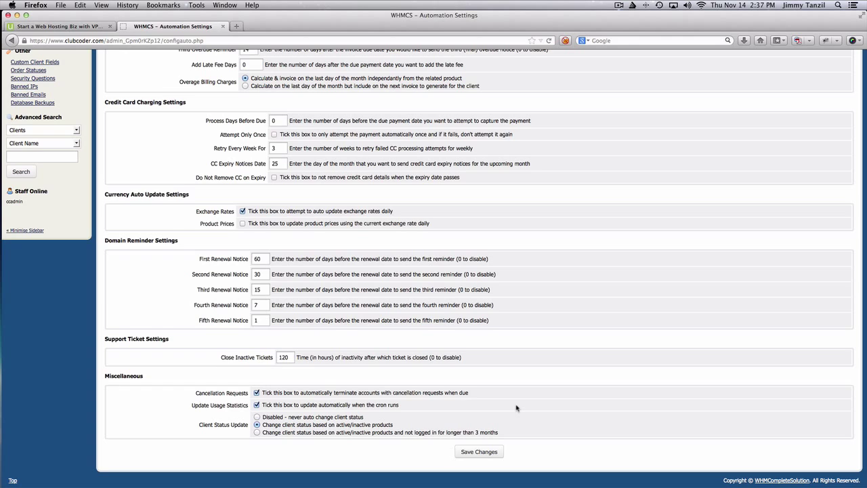
scroll(516, 407, "up", 5)
scroll(521, 373, "up", 3)
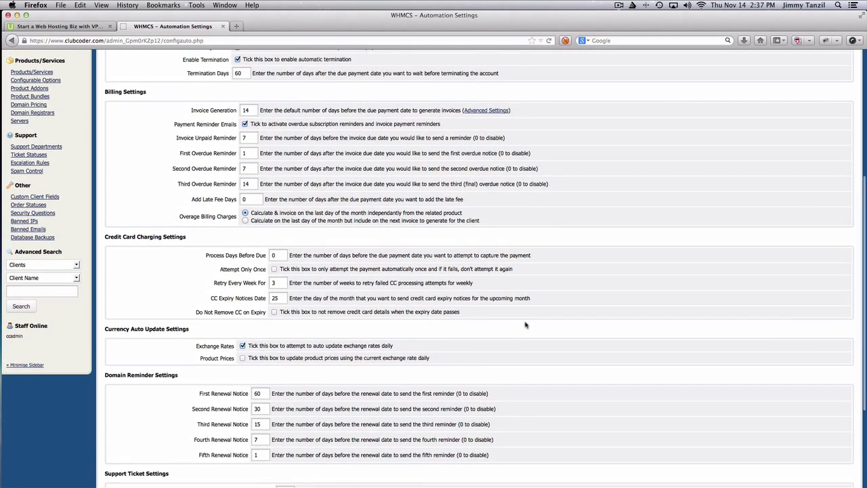
scroll(526, 325, "up", 3)
scroll(527, 324, "up", 8)
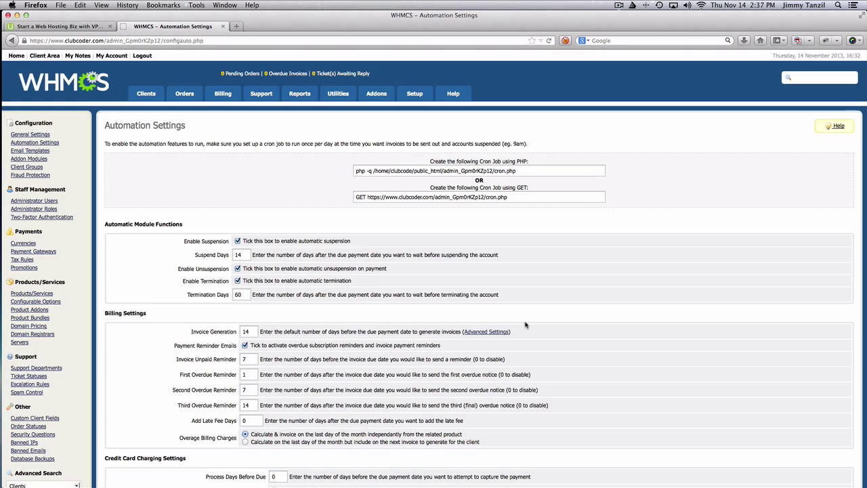
scroll(526, 325, "down", 12)
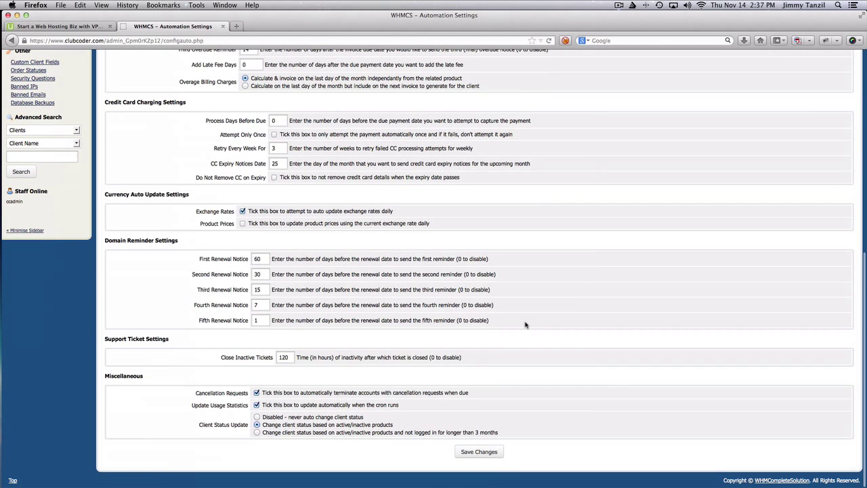
Save the updated automation settings with Save Changes.
left_click(481, 452)
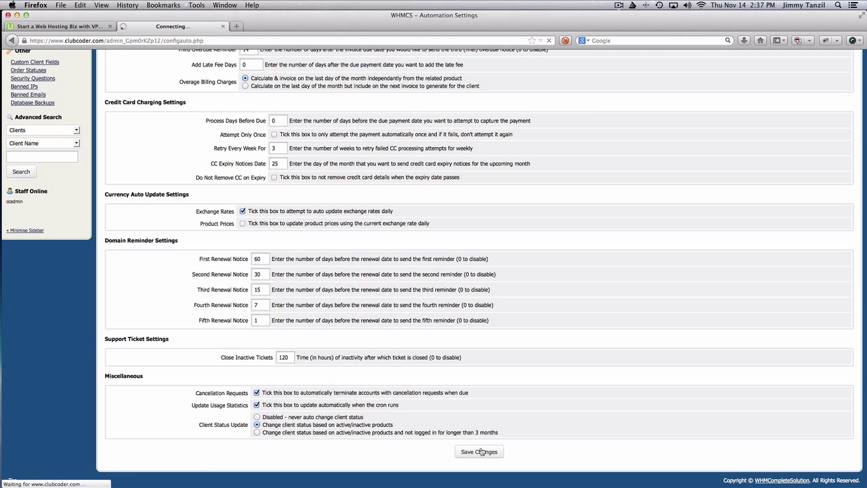